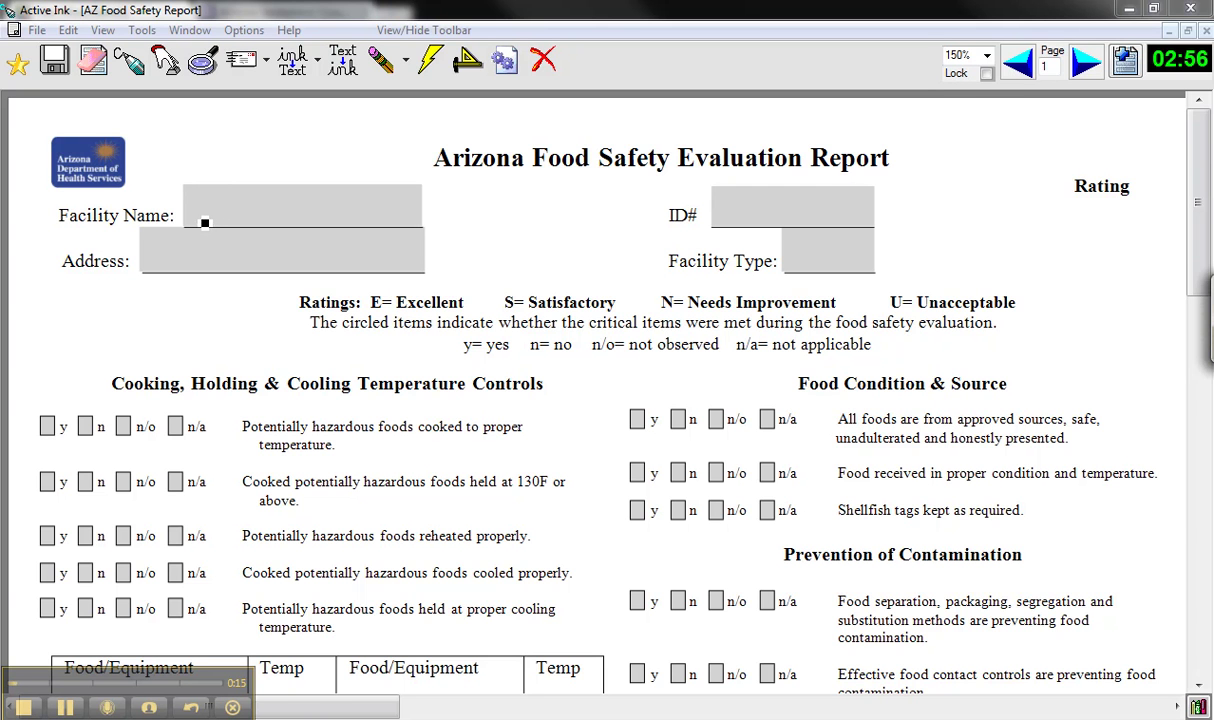
Handwrite 'Allegiance Diner', '300 Welsh Road', ID '234' and facility type 'R' into the header fields
{"action": "mouse_move", "coordinate": [203, 232]}
{"action": "left_mouse_down"}
{"action": "mouse_move", "coordinate": [195, 212]}
{"action": "mouse_move", "coordinate": [230, 198]}
{"action": "mouse_move", "coordinate": [271, 236]}
{"action": "mouse_move", "coordinate": [274, 198]}
{"action": "mouse_move", "coordinate": [306, 222]}
{"action": "mouse_move", "coordinate": [352, 206]}
{"action": "mouse_move", "coordinate": [345, 225]}
{"action": "mouse_move", "coordinate": [417, 212]}
{"action": "left_mouse_up"}
{"action": "left_click_drag", "start_coordinate": [352, 188], "coordinate": [356, 194]}
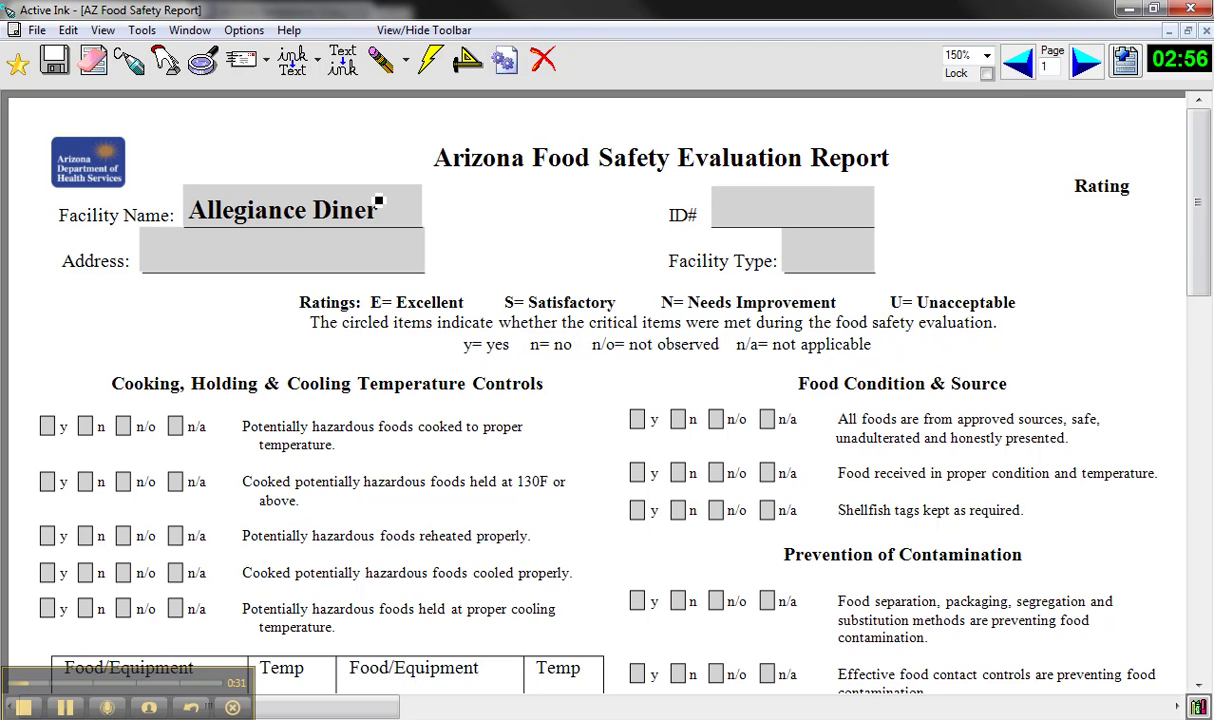
{"action": "mouse_move", "coordinate": [153, 240]}
{"action": "left_mouse_down"}
{"action": "mouse_move", "coordinate": [156, 266]}
{"action": "mouse_move", "coordinate": [212, 241]}
{"action": "left_mouse_up"}
{"action": "mouse_move", "coordinate": [236, 245]}
{"action": "left_mouse_down"}
{"action": "mouse_move", "coordinate": [236, 268]}
{"action": "mouse_move", "coordinate": [270, 245]}
{"action": "mouse_move", "coordinate": [330, 255]}
{"action": "mouse_move", "coordinate": [336, 268]}
{"action": "mouse_move", "coordinate": [398, 258]}
{"action": "mouse_move", "coordinate": [396, 271]}
{"action": "left_mouse_up"}
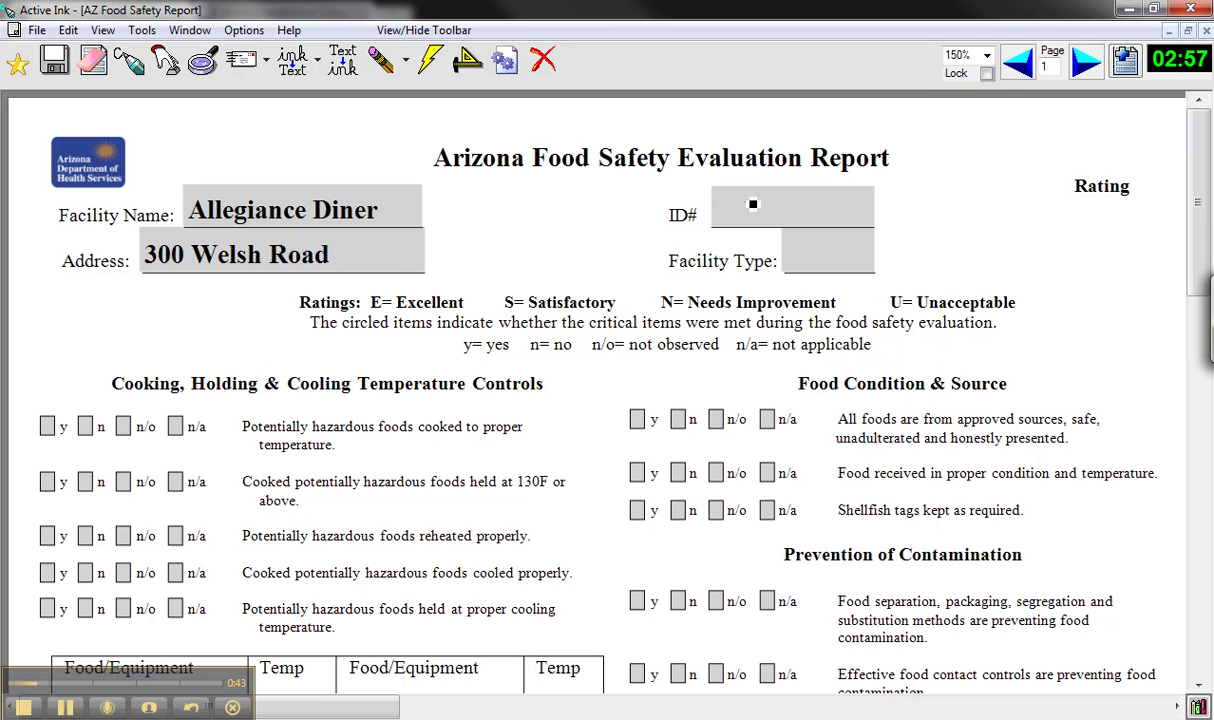
{"action": "mouse_move", "coordinate": [747, 201]}
{"action": "left_mouse_down"}
{"action": "mouse_move", "coordinate": [771, 222]}
{"action": "mouse_move", "coordinate": [798, 227]}
{"action": "mouse_move", "coordinate": [797, 212]}
{"action": "left_mouse_up"}
{"action": "mouse_move", "coordinate": [792, 193]}
{"action": "left_mouse_down"}
{"action": "mouse_move", "coordinate": [803, 268]}
{"action": "mouse_move", "coordinate": [817, 254]}
{"action": "mouse_move", "coordinate": [842, 266]}
{"action": "left_mouse_up"}
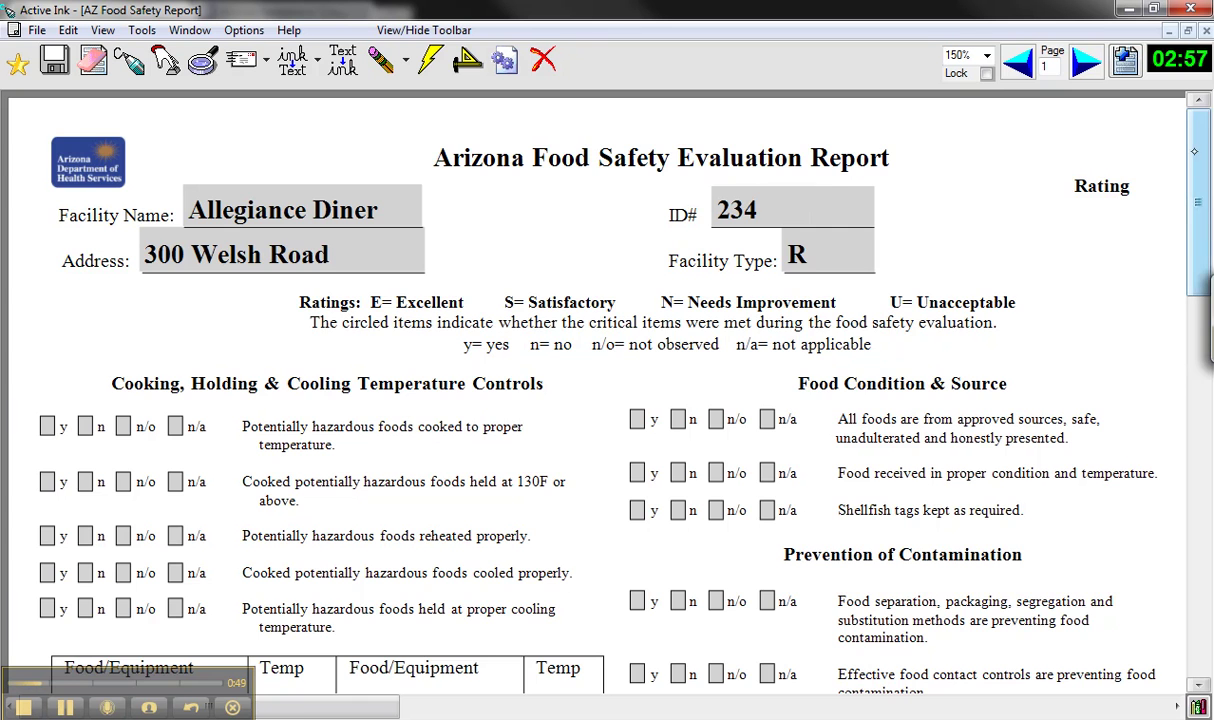
Tick y for the cooking, held-at-130F and reheating items, then try n, n/o and n/a on reheating
{"action": "left_click_drag", "start_coordinate": [1194, 149], "coordinate": [1194, 196]}
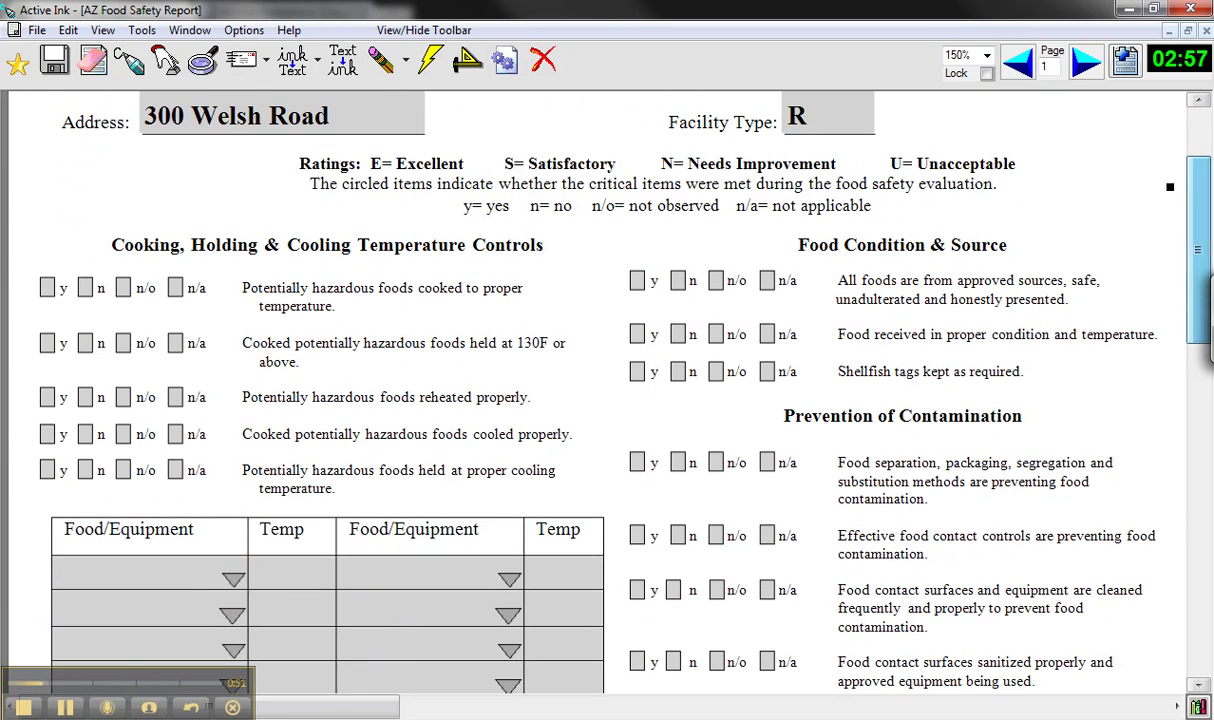
{"action": "left_click_drag", "start_coordinate": [41, 287], "coordinate": [61, 274]}
{"action": "left_click_drag", "start_coordinate": [40, 341], "coordinate": [65, 328]}
{"action": "left_click_drag", "start_coordinate": [40, 396], "coordinate": [61, 383]}
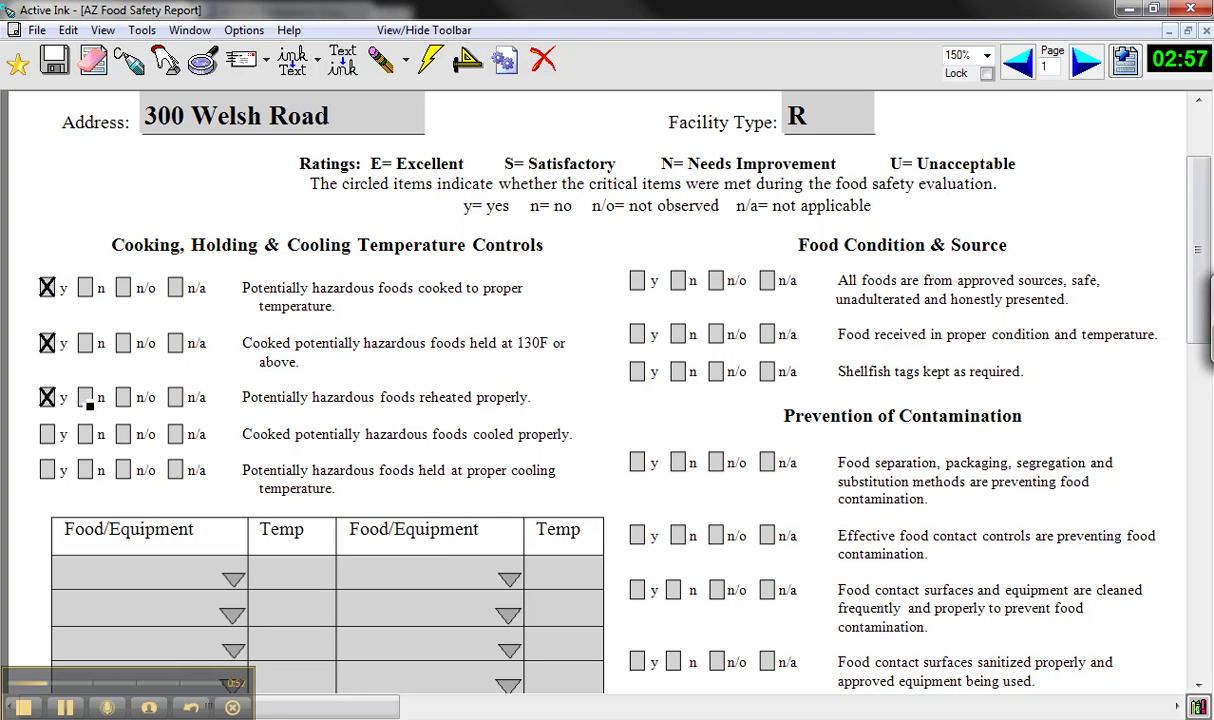
{"action": "left_click_drag", "start_coordinate": [82, 391], "coordinate": [92, 391]}
{"action": "left_click_drag", "start_coordinate": [120, 398], "coordinate": [150, 384]}
{"action": "left_click_drag", "start_coordinate": [183, 398], "coordinate": [199, 390]}
Tick y for both cooling items and set the reheating item back to y
{"action": "left_click_drag", "start_coordinate": [40, 396], "coordinate": [70, 381]}
{"action": "left_click_drag", "start_coordinate": [40, 430], "coordinate": [79, 391]}
{"action": "left_click_drag", "start_coordinate": [41, 467], "coordinate": [80, 455]}
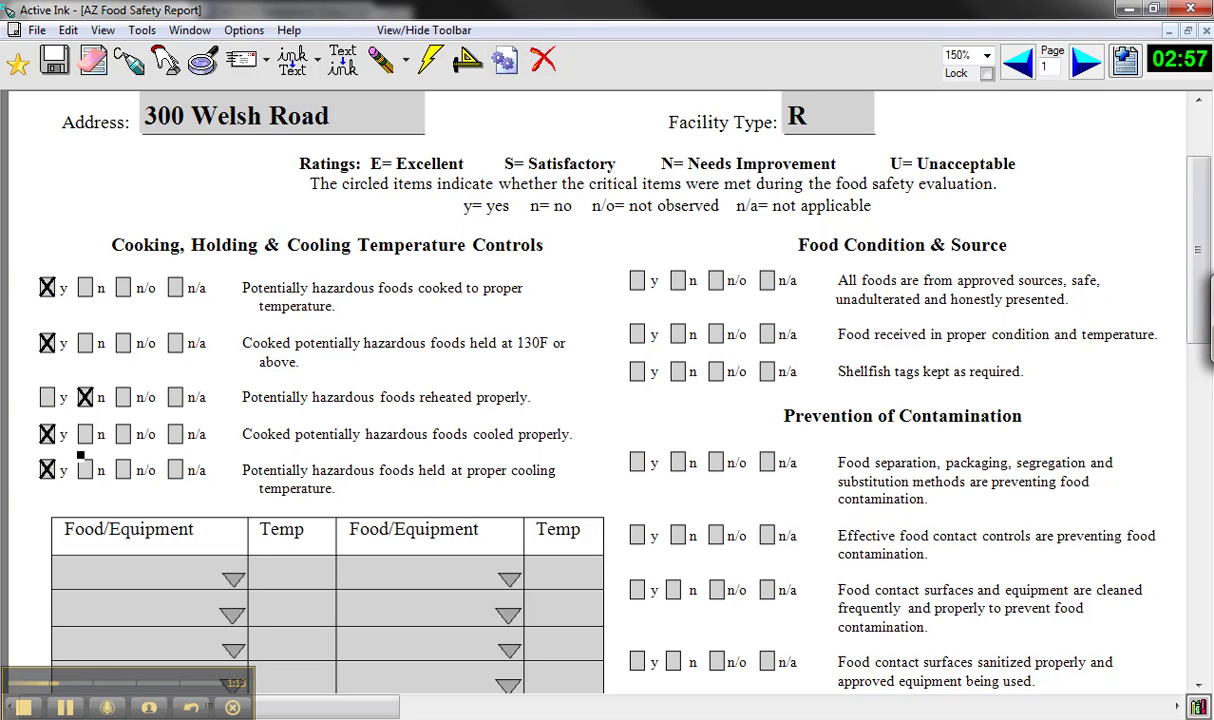
{"action": "left_click_drag", "start_coordinate": [44, 397], "coordinate": [76, 389]}
{"action": "left_click_drag", "start_coordinate": [1195, 205], "coordinate": [1195, 311]}
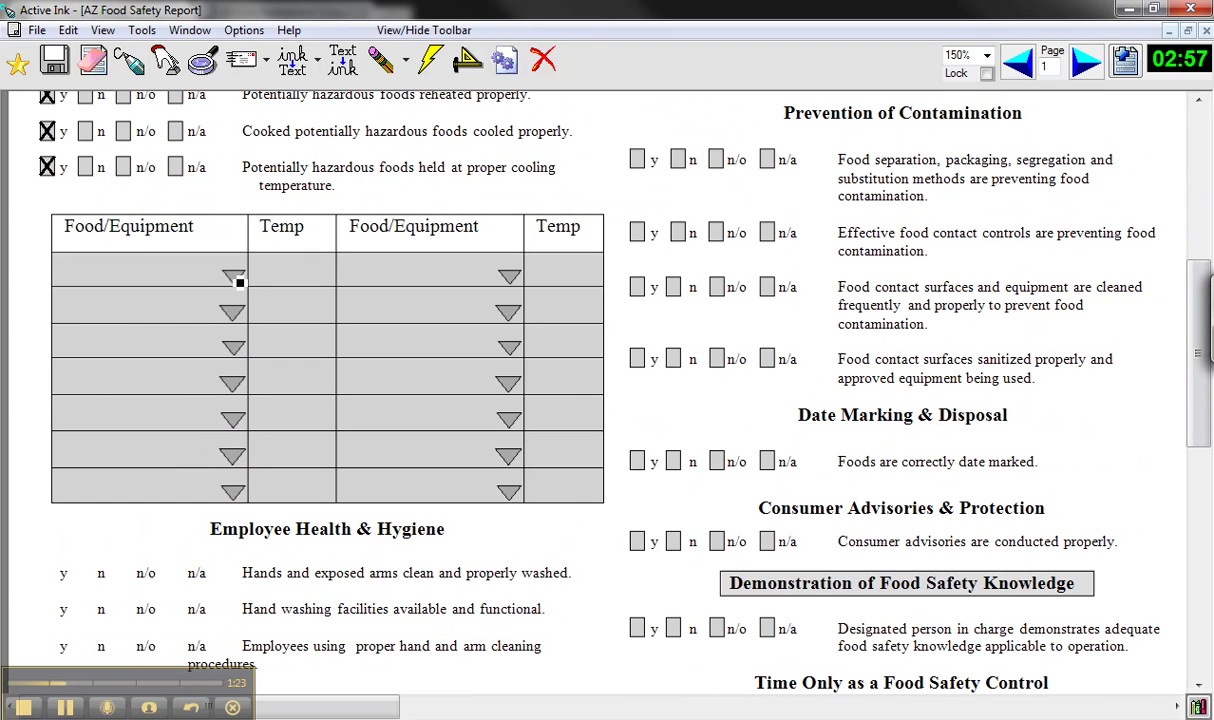
Log Refrigerator #1 at 37, Oven #1 at 450 and Freezer #1 at 2 in the temperature table
{"action": "left_click", "coordinate": [233, 278]}
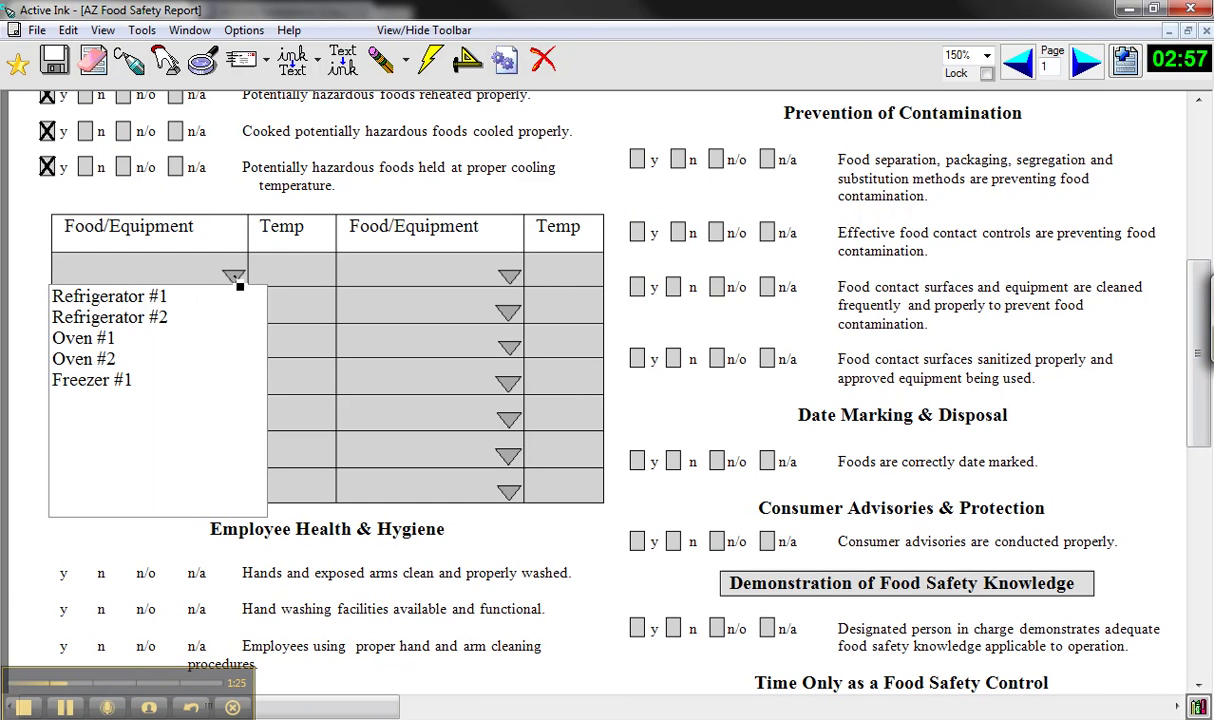
{"action": "left_click", "coordinate": [150, 296]}
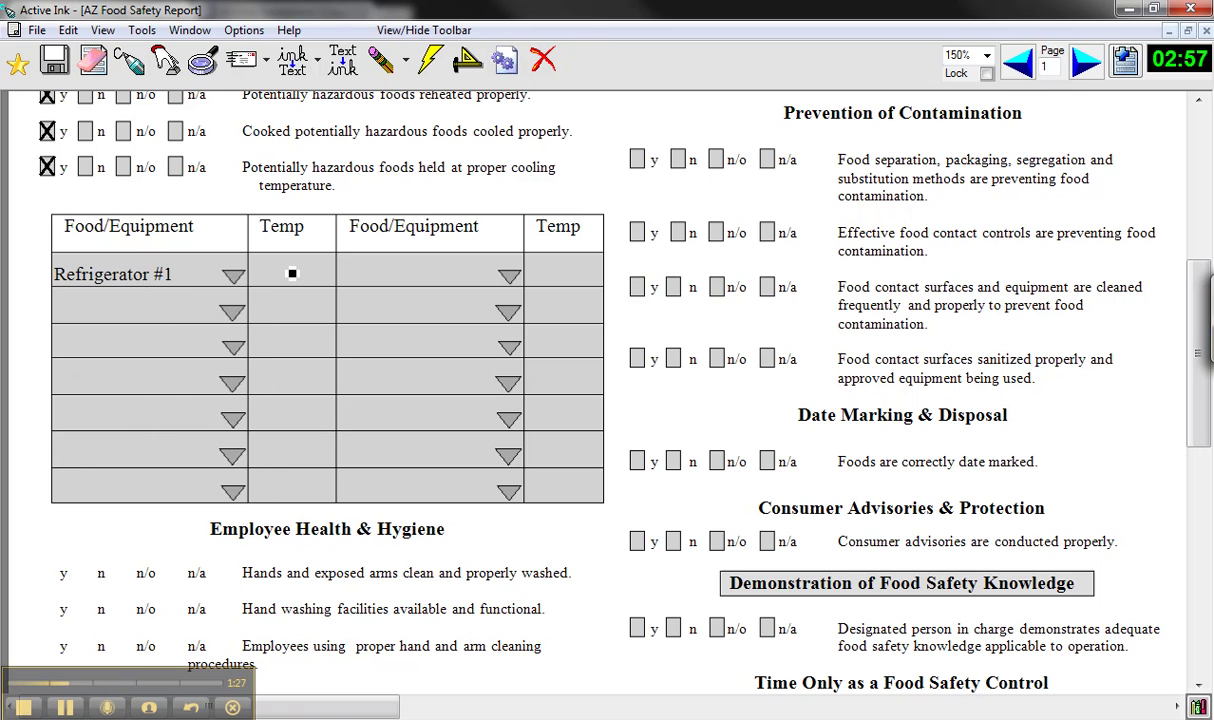
{"action": "mouse_move", "coordinate": [272, 265]}
{"action": "left_mouse_down"}
{"action": "mouse_move", "coordinate": [276, 283]}
{"action": "mouse_move", "coordinate": [305, 283]}
{"action": "left_mouse_up"}
{"action": "left_click", "coordinate": [232, 312]}
{"action": "left_click", "coordinate": [126, 376]}
{"action": "mouse_move", "coordinate": [270, 297]}
{"action": "left_mouse_down"}
{"action": "mouse_move", "coordinate": [276, 320]}
{"action": "mouse_move", "coordinate": [290, 319]}
{"action": "mouse_move", "coordinate": [314, 292]}
{"action": "left_mouse_up"}
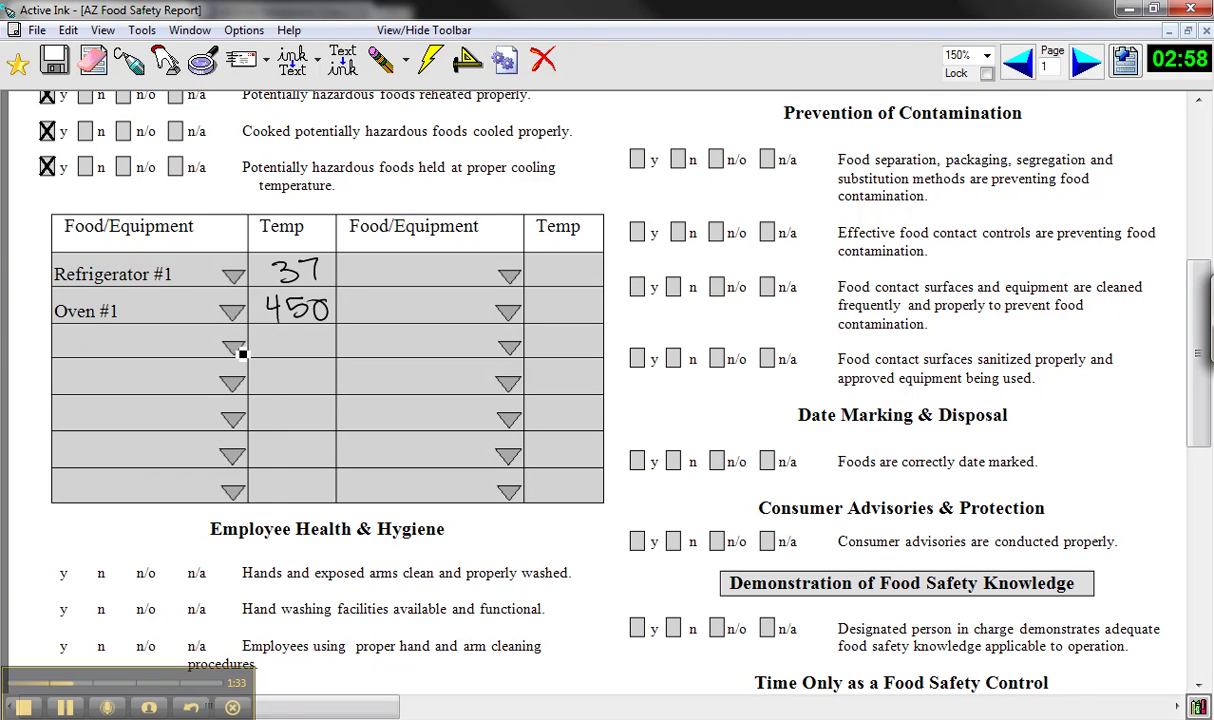
{"action": "left_click", "coordinate": [233, 347]}
{"action": "left_click", "coordinate": [105, 451]}
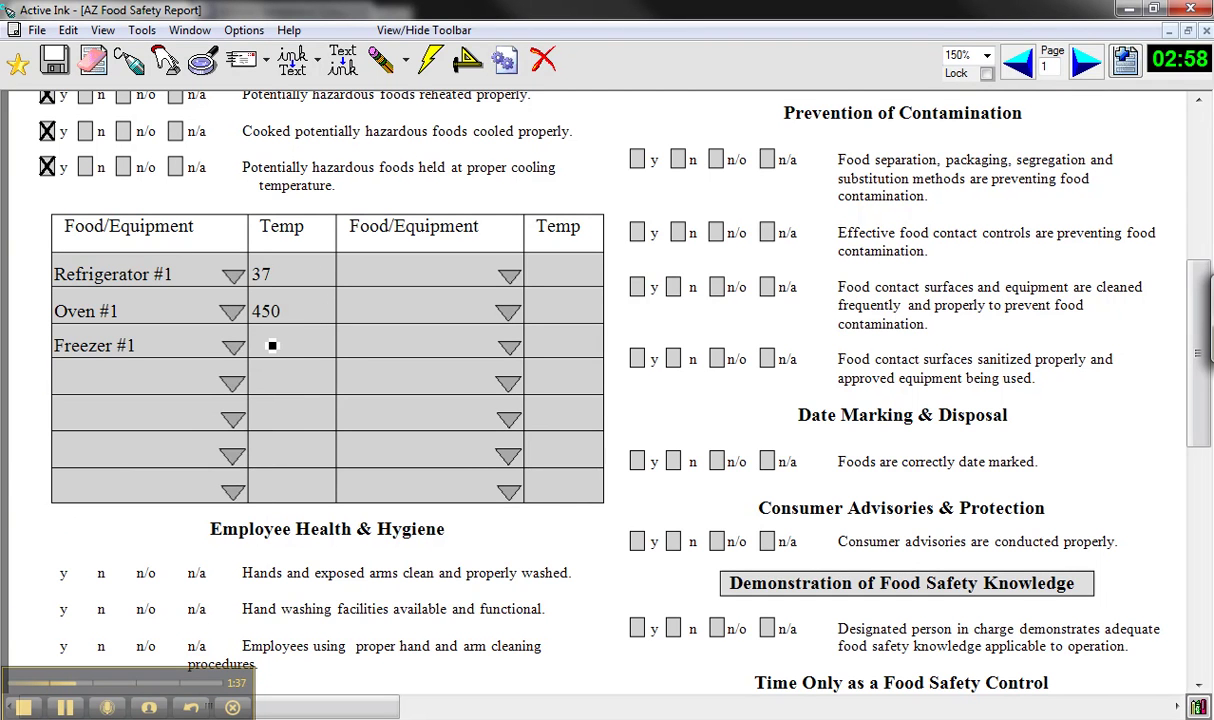
{"action": "left_click_drag", "start_coordinate": [266, 339], "coordinate": [283, 354]}
Handwrite the comment 'No correction action required'
{"action": "left_click_drag", "start_coordinate": [1189, 270], "coordinate": [1182, 497]}
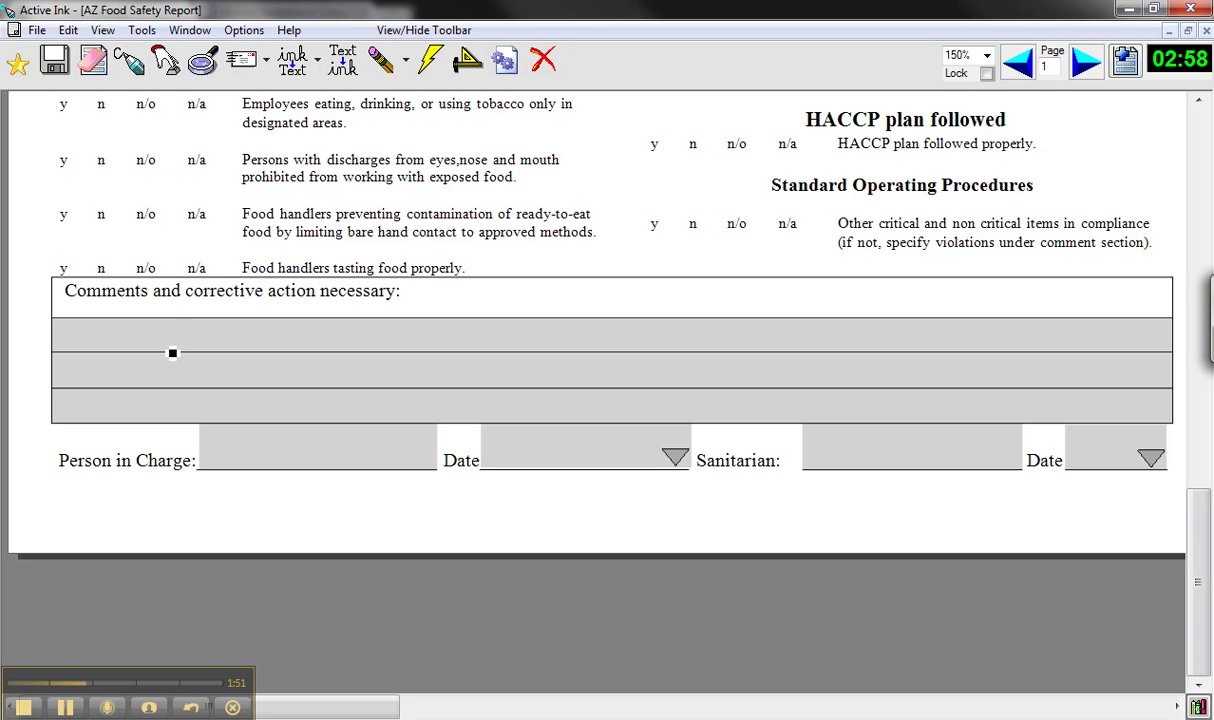
{"action": "mouse_move", "coordinate": [172, 353]}
{"action": "left_mouse_down"}
{"action": "mouse_move", "coordinate": [190, 336]}
{"action": "mouse_move", "coordinate": [423, 353]}
{"action": "mouse_move", "coordinate": [410, 330]}
{"action": "mouse_move", "coordinate": [545, 353]}
{"action": "mouse_move", "coordinate": [572, 344]}
{"action": "left_mouse_up"}
{"action": "mouse_move", "coordinate": [498, 312]}
{"action": "left_mouse_down"}
{"action": "mouse_move", "coordinate": [480, 318]}
{"action": "mouse_move", "coordinate": [658, 337]}
{"action": "mouse_move", "coordinate": [672, 368]}
{"action": "mouse_move", "coordinate": [715, 346]}
{"action": "mouse_move", "coordinate": [782, 350]}
{"action": "mouse_move", "coordinate": [803, 333]}
{"action": "left_mouse_up"}
{"action": "left_click", "coordinate": [738, 327]}
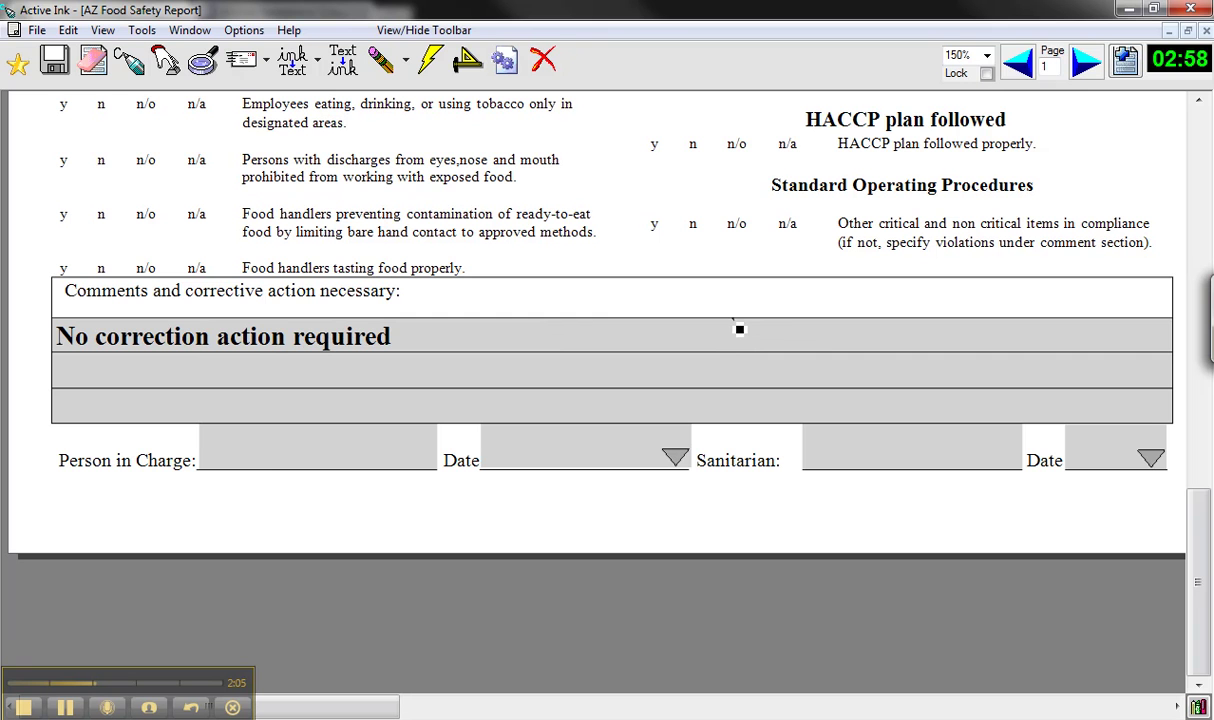
Sign the Person in Charge line and date it 12/23/2010
{"action": "left_click_drag", "start_coordinate": [274, 437], "coordinate": [268, 546]}
{"action": "left_click", "coordinate": [310, 462]}
{"action": "mouse_move", "coordinate": [328, 447]}
{"action": "left_mouse_down"}
{"action": "mouse_move", "coordinate": [352, 464]}
{"action": "mouse_move", "coordinate": [365, 405]}
{"action": "mouse_move", "coordinate": [390, 405]}
{"action": "left_mouse_up"}
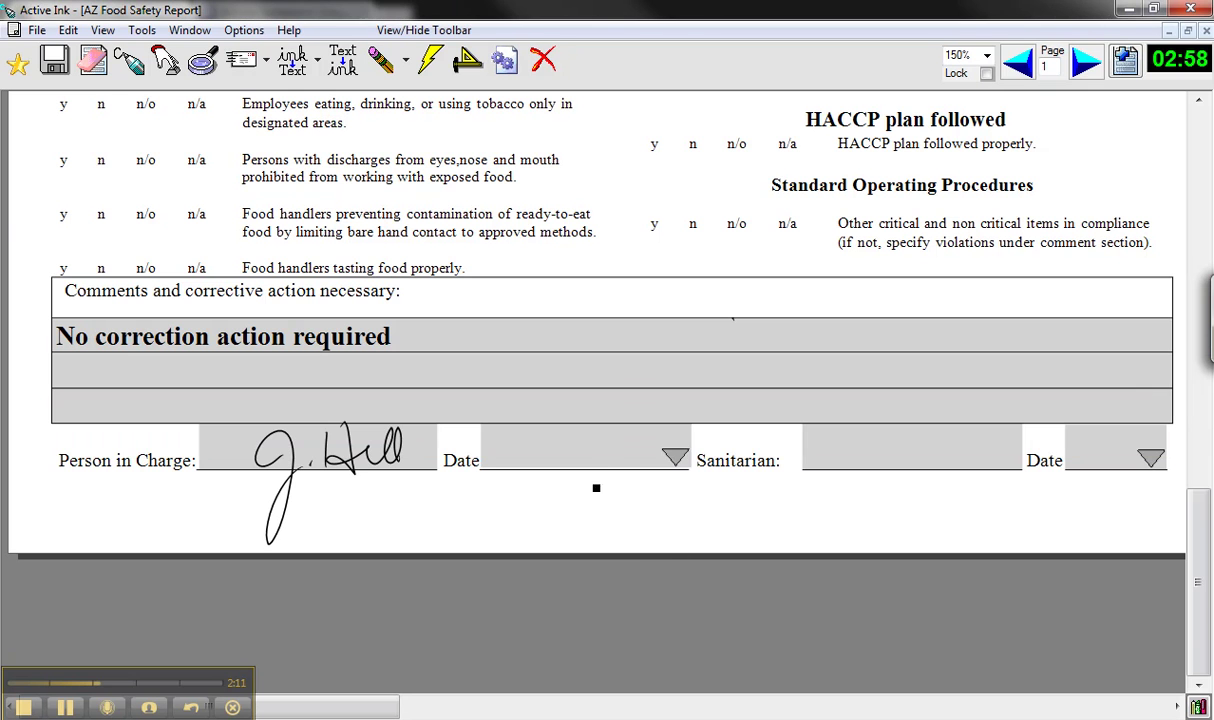
{"action": "left_click", "coordinate": [673, 456]}
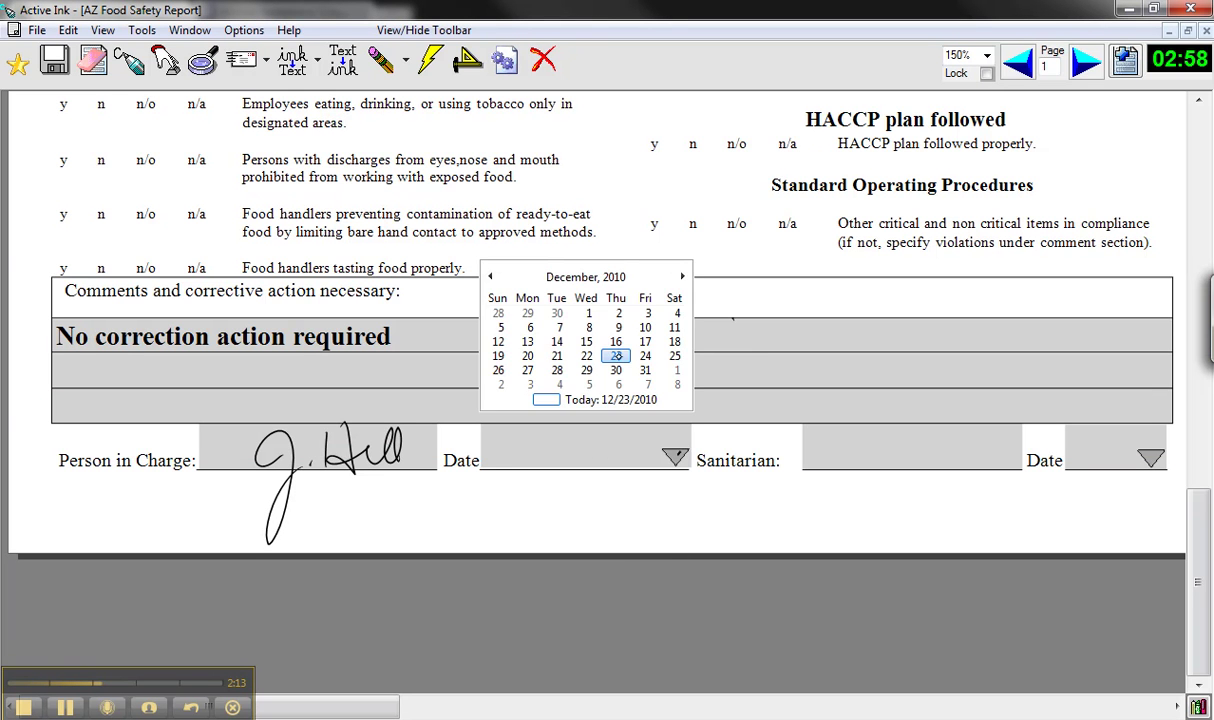
{"action": "left_click", "coordinate": [615, 356]}
Sign the Sanitarian line and date it 12/23/2010
{"action": "mouse_move", "coordinate": [823, 436]}
{"action": "left_mouse_down"}
{"action": "mouse_move", "coordinate": [820, 466]}
{"action": "mouse_move", "coordinate": [990, 452]}
{"action": "left_mouse_up"}
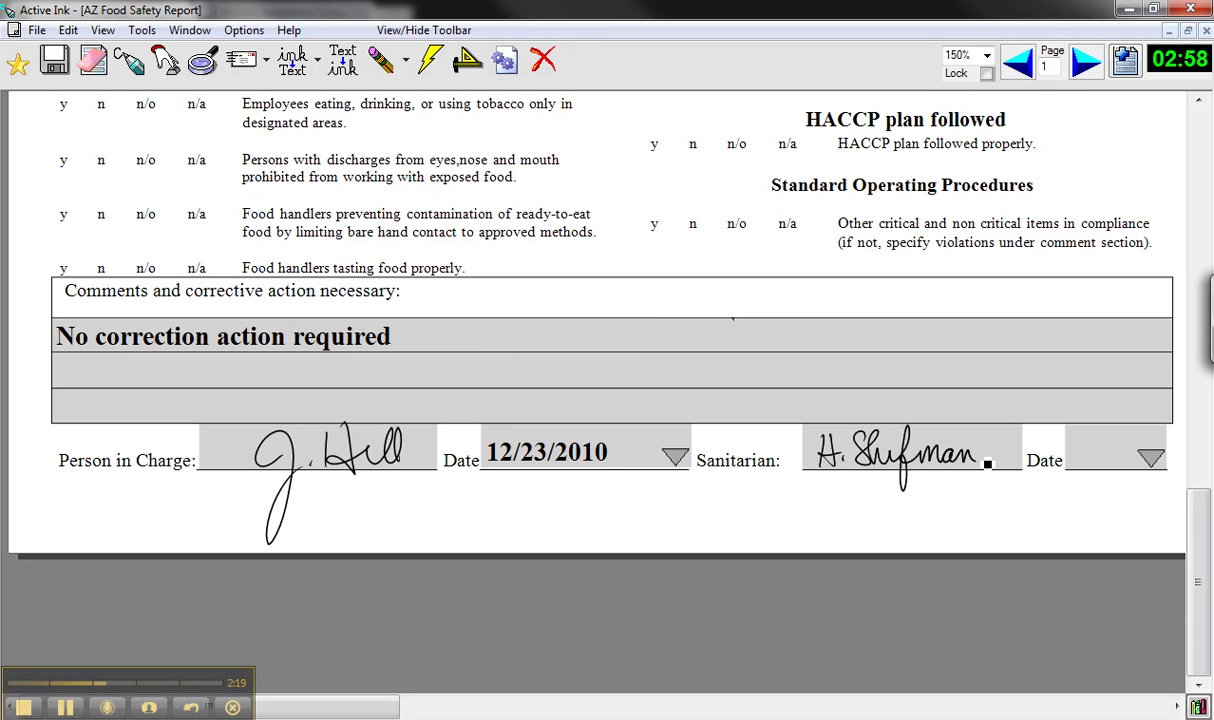
{"action": "left_click", "coordinate": [858, 426]}
{"action": "left_click", "coordinate": [1095, 455]}
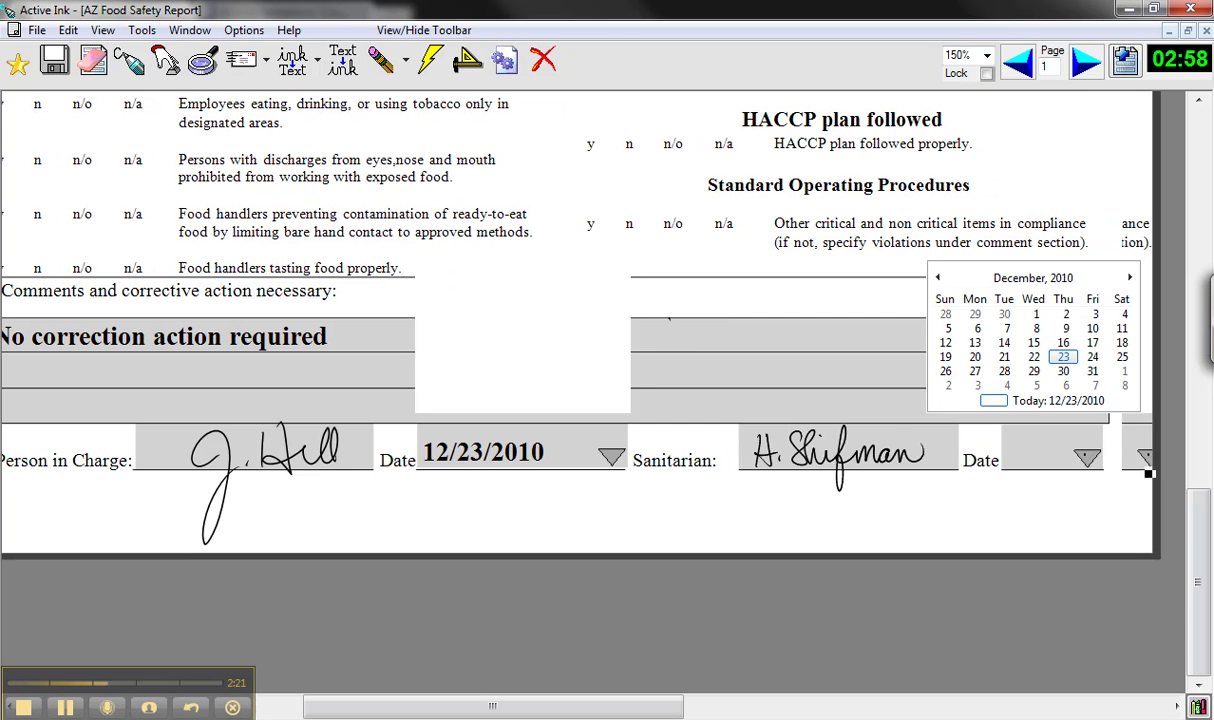
{"action": "left_click", "coordinate": [1063, 357]}
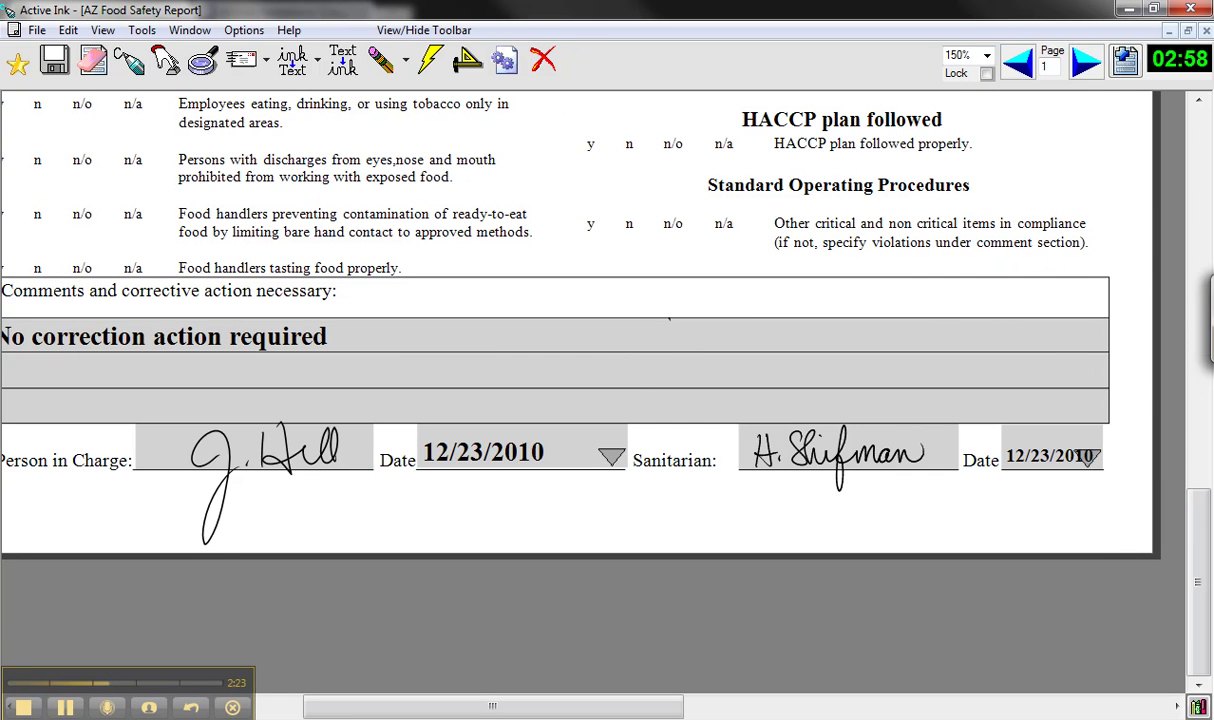
{"action": "scroll", "coordinate": [780, 440], "scroll_direction": "up", "scroll_amount": 2}
{"action": "scroll", "coordinate": [780, 440], "scroll_direction": "up", "scroll_amount": 6}
{"action": "scroll", "coordinate": [780, 440], "scroll_direction": "up", "scroll_amount": 5}
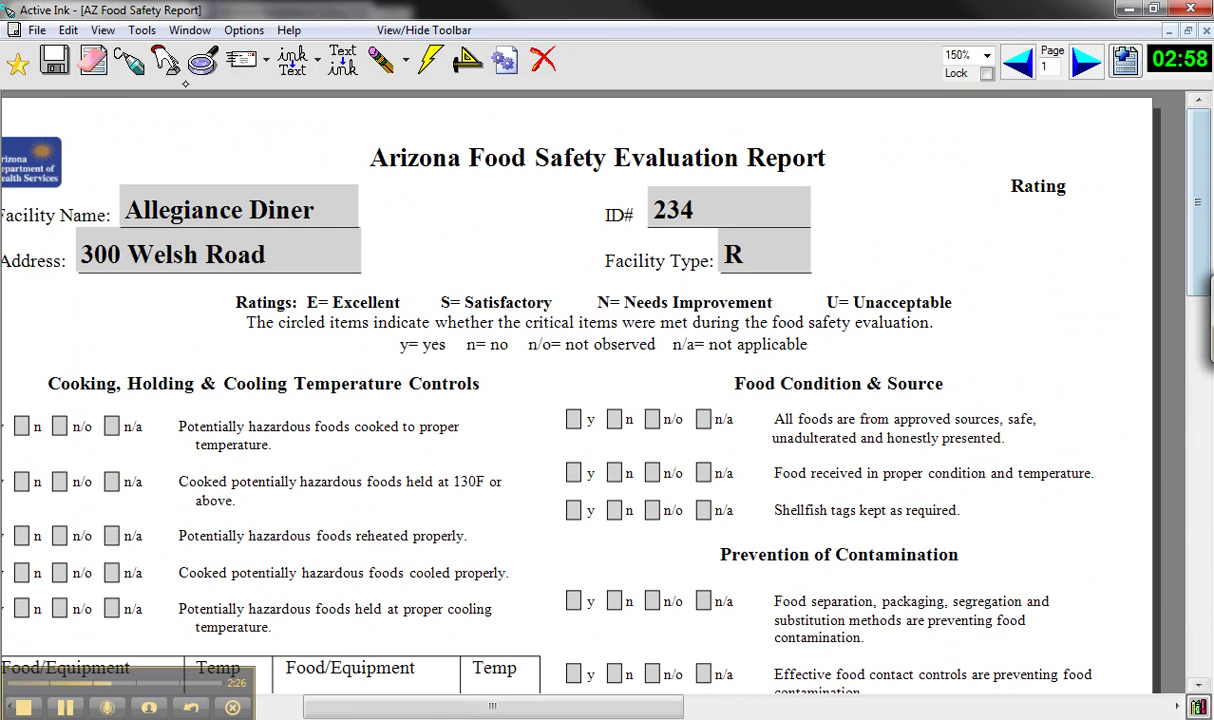
Email the form as a PDF, handwriting the file name 'Allegiance Dinner' and saving it
{"action": "left_click", "coordinate": [36, 30]}
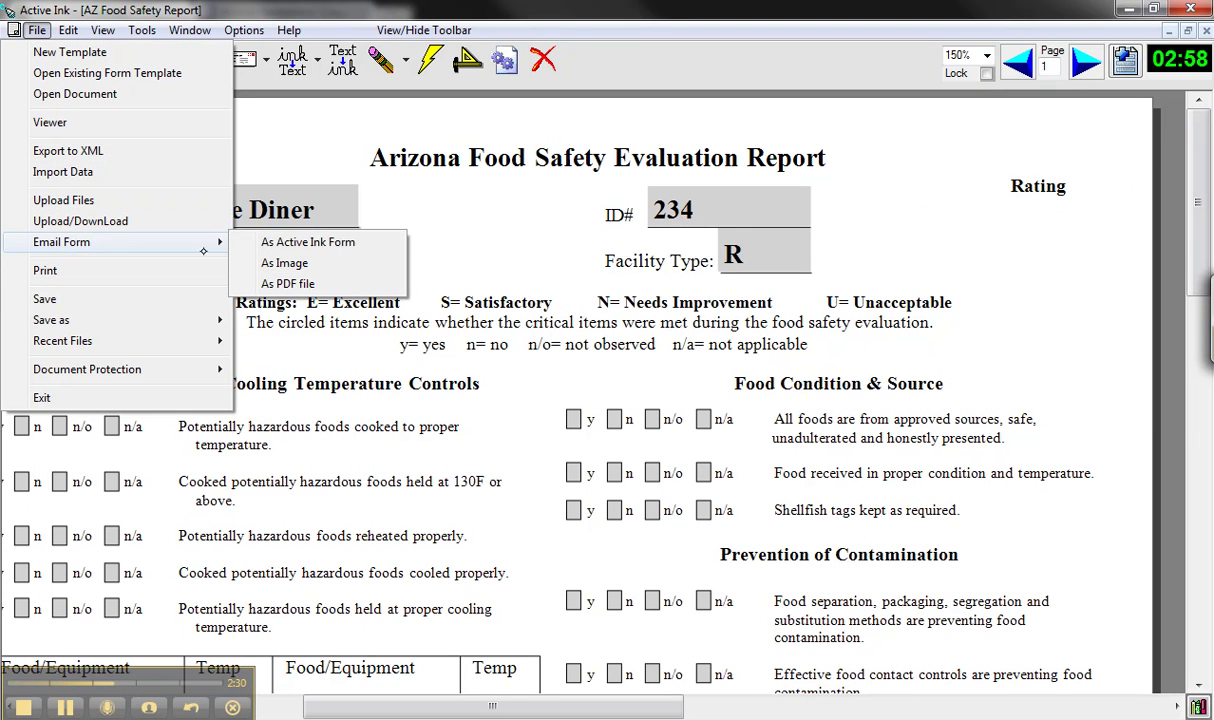
{"action": "mouse_move", "coordinate": [62, 242]}
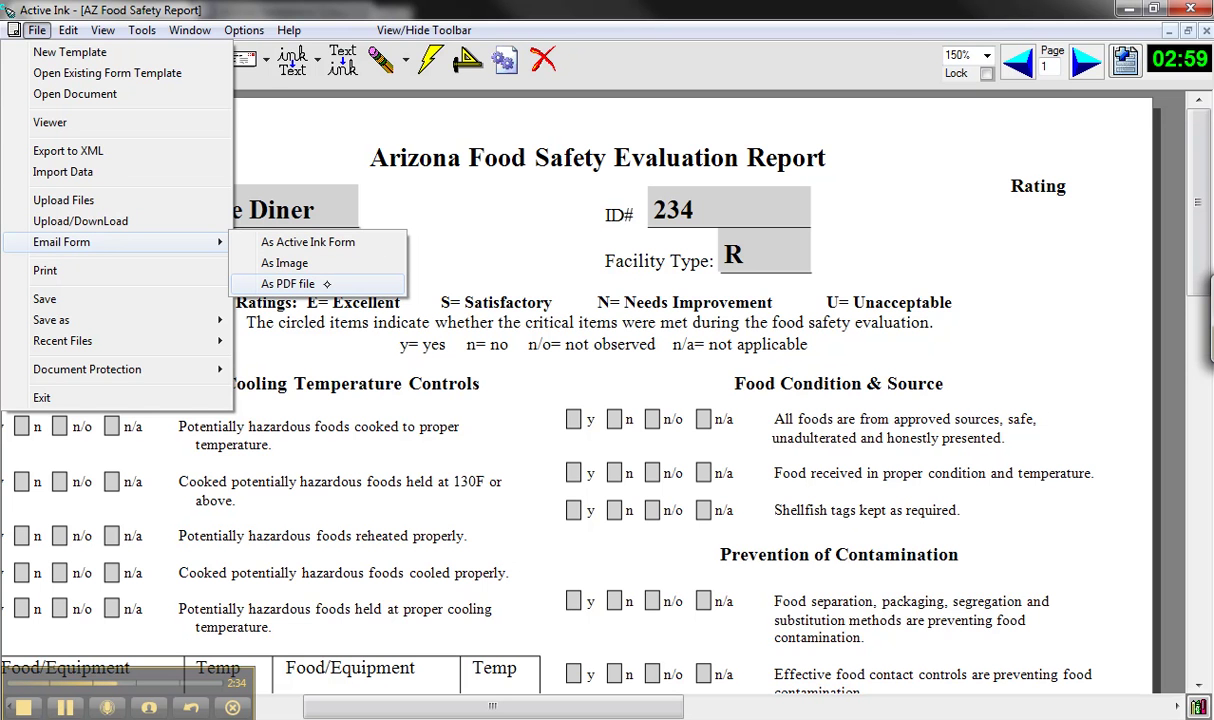
{"action": "left_click", "coordinate": [323, 285]}
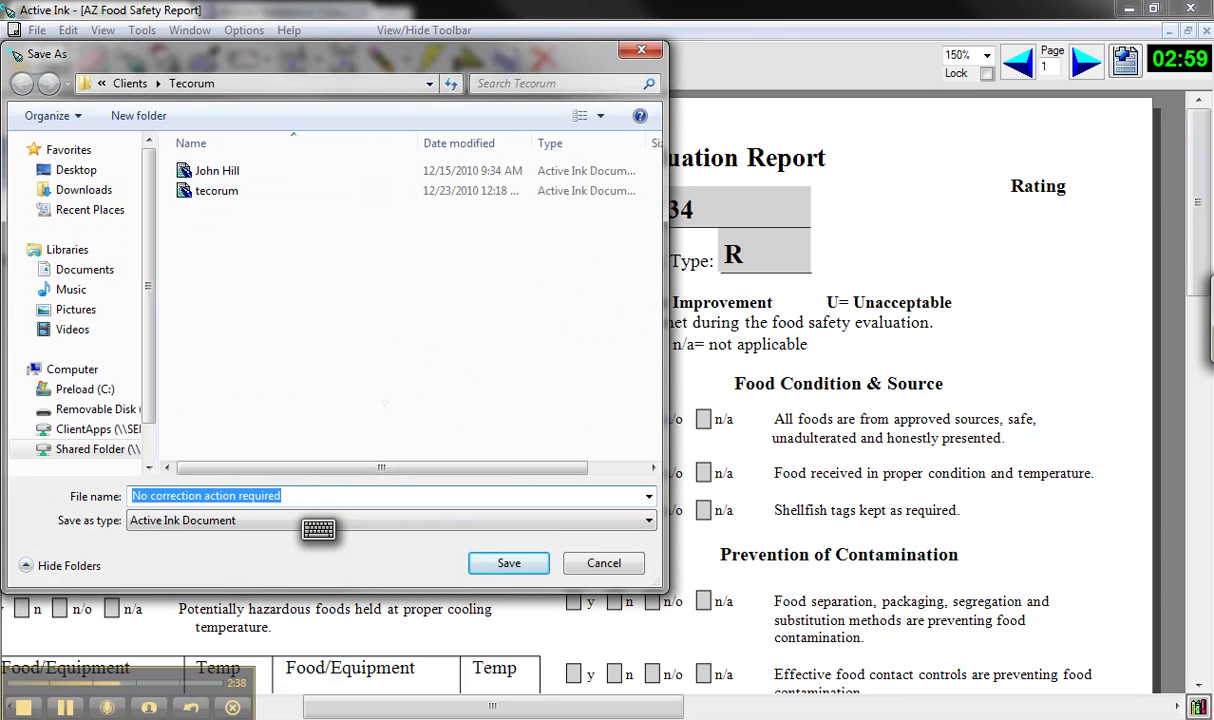
{"action": "left_click", "coordinate": [318, 528]}
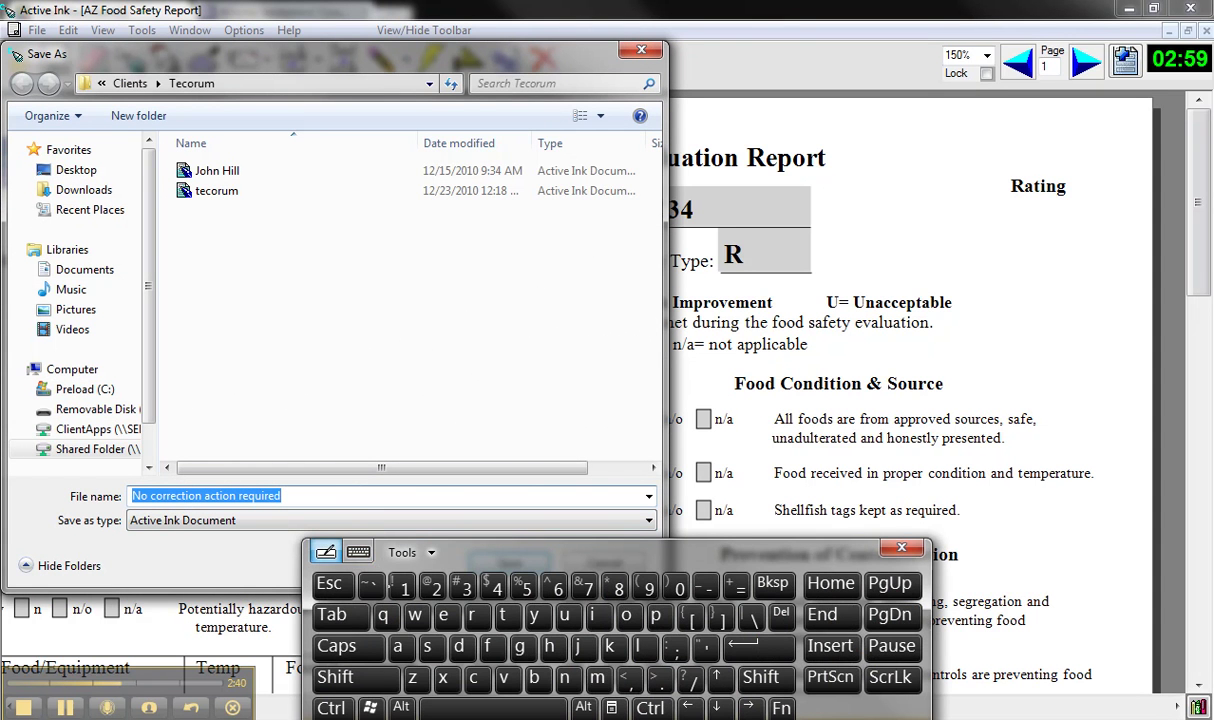
{"action": "left_click", "coordinate": [322, 550]}
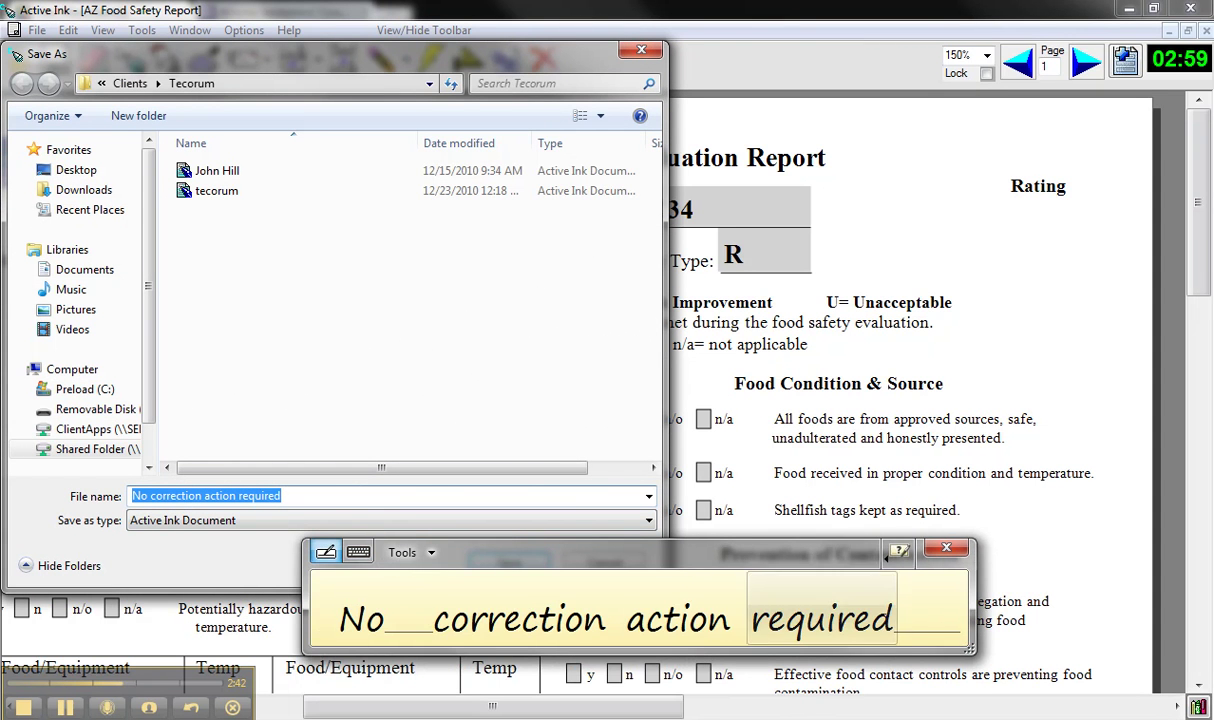
{"action": "left_click_drag", "start_coordinate": [905, 615], "coordinate": [340, 620]}
{"action": "mouse_move", "coordinate": [385, 585]}
{"action": "left_mouse_down"}
{"action": "mouse_move", "coordinate": [395, 628]}
{"action": "mouse_move", "coordinate": [440, 598]}
{"action": "mouse_move", "coordinate": [472, 635]}
{"action": "mouse_move", "coordinate": [572, 616]}
{"action": "mouse_move", "coordinate": [602, 632]}
{"action": "mouse_move", "coordinate": [698, 606]}
{"action": "mouse_move", "coordinate": [714, 628]}
{"action": "left_mouse_up"}
{"action": "type", "text": "Allegiance Dinner"}
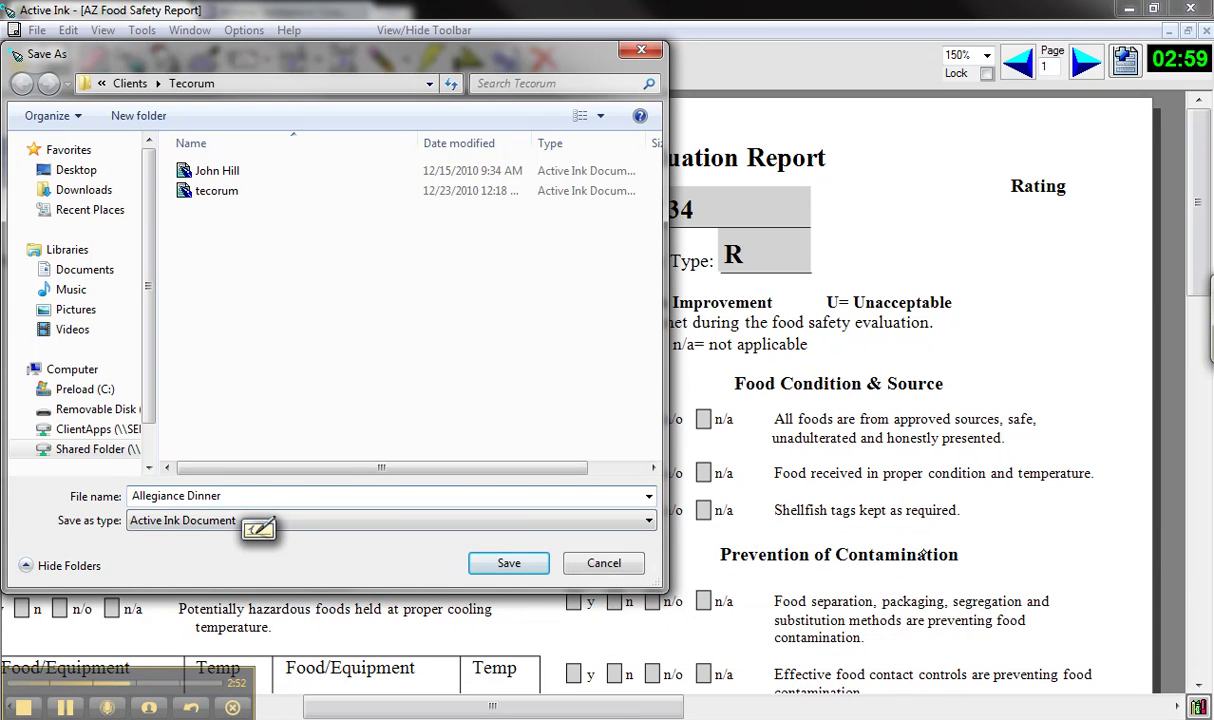
{"action": "left_click", "coordinate": [509, 563]}
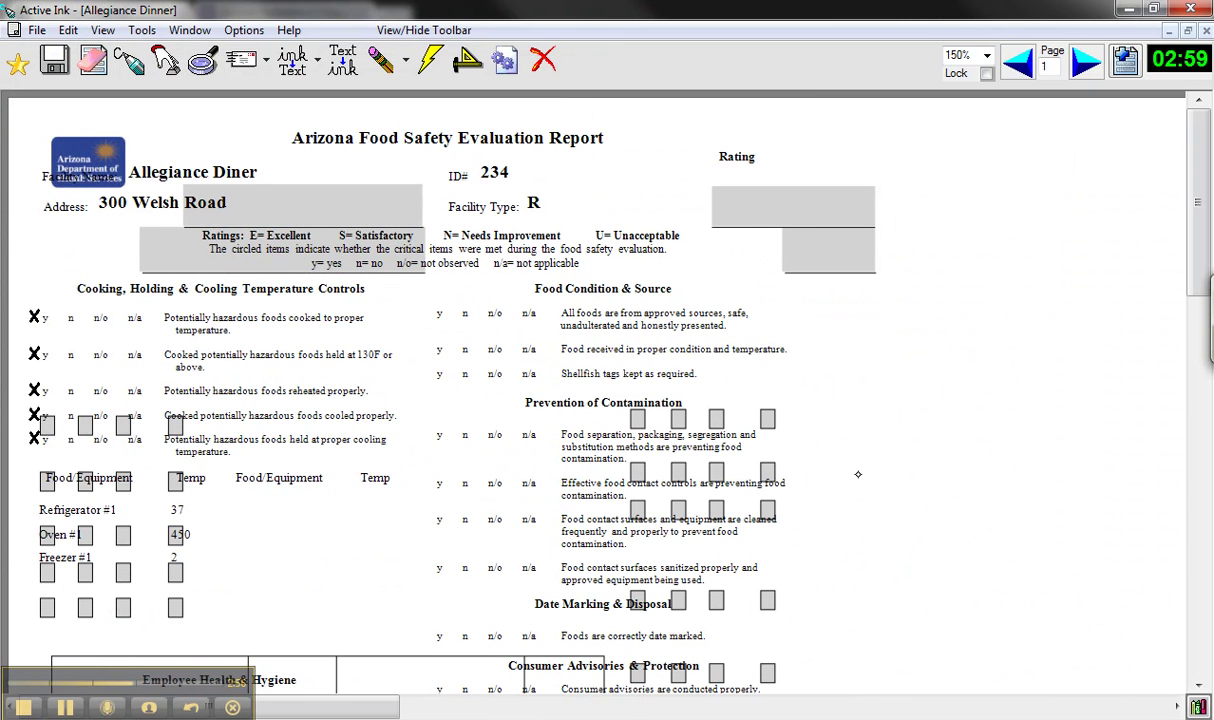
Launch Microsoft Office Outlook 2007 from the Start menu
{"action": "key", "text": "super"}
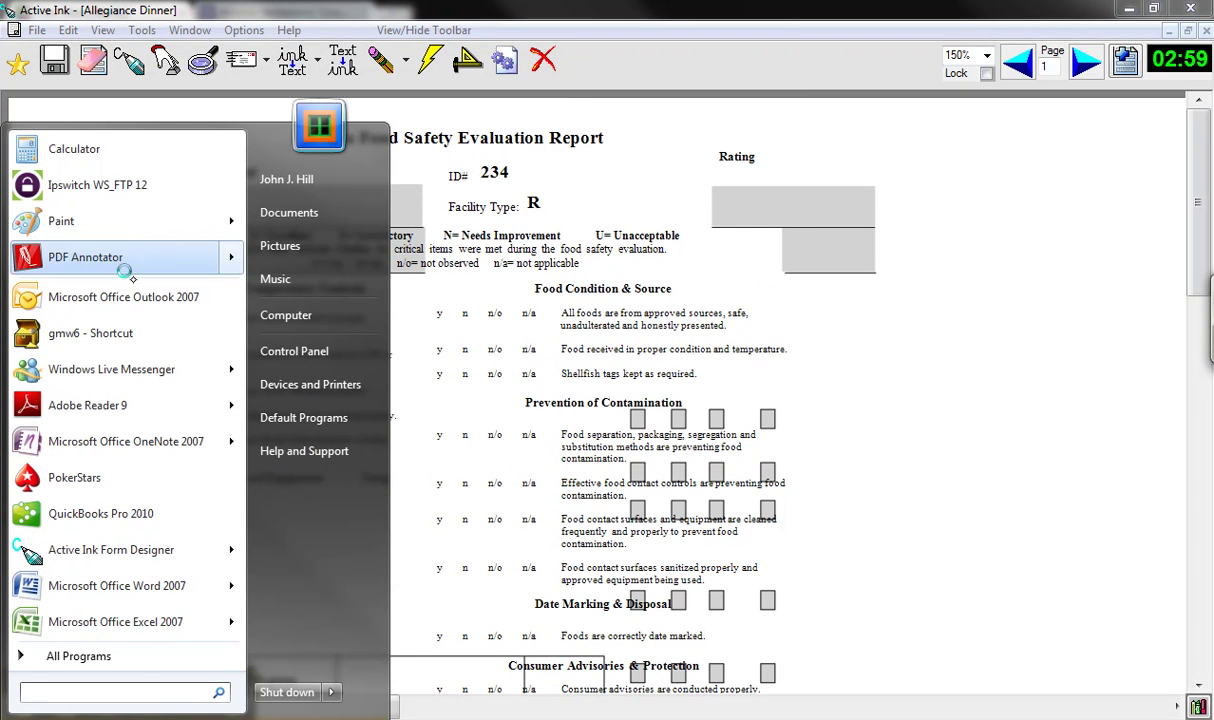
{"action": "left_click", "coordinate": [132, 297]}
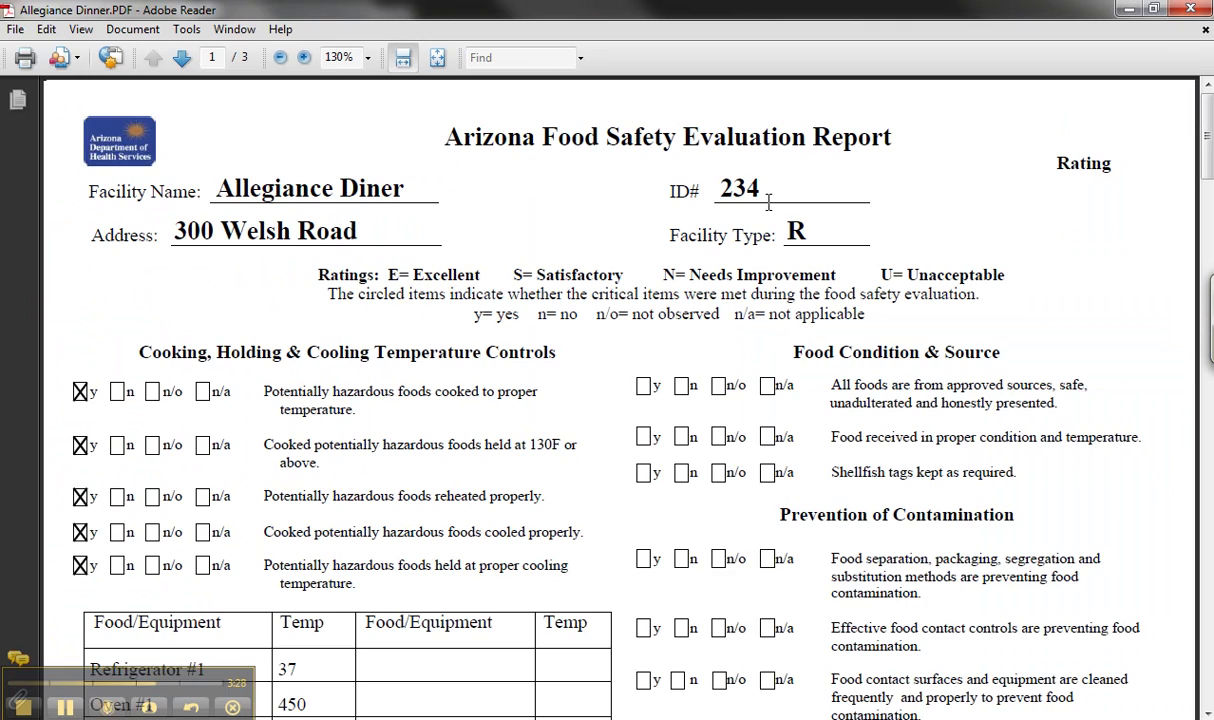
Scroll through the Allegiance Dinner PDF to confirm all filled-in entries carried over
{"action": "left_click_drag", "start_coordinate": [1204, 137], "coordinate": [1204, 222]}
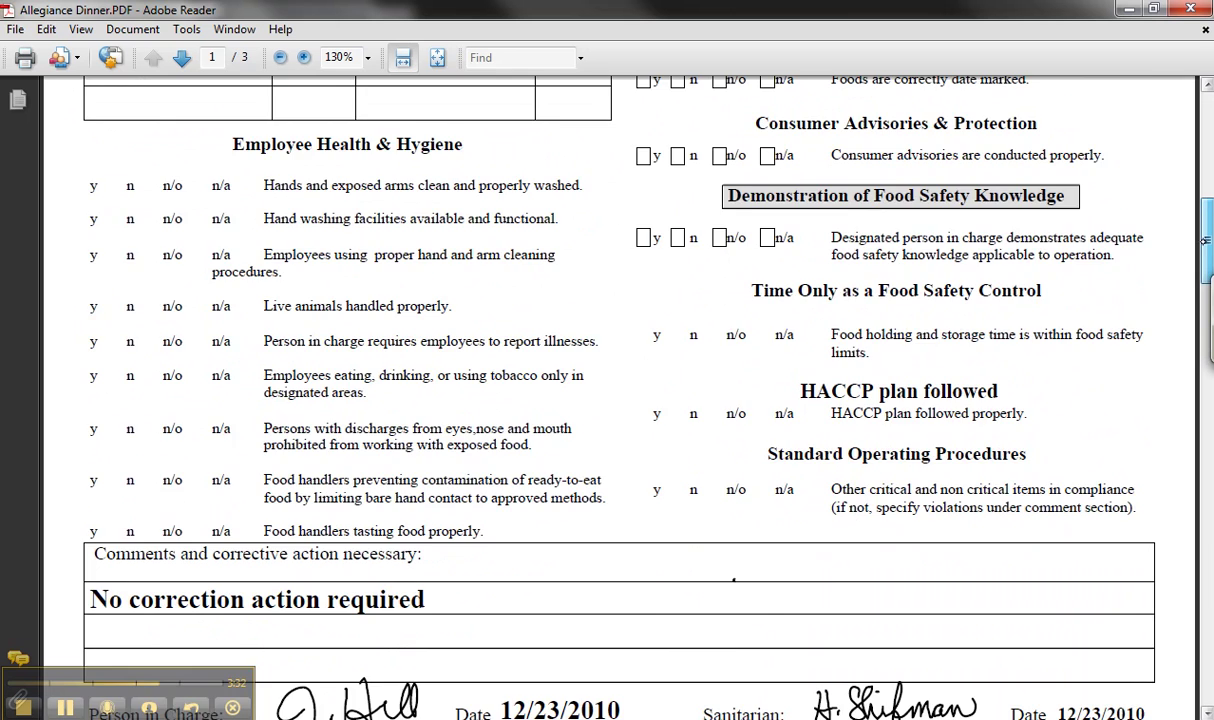
{"action": "left_click_drag", "start_coordinate": [1204, 222], "coordinate": [988, 50]}
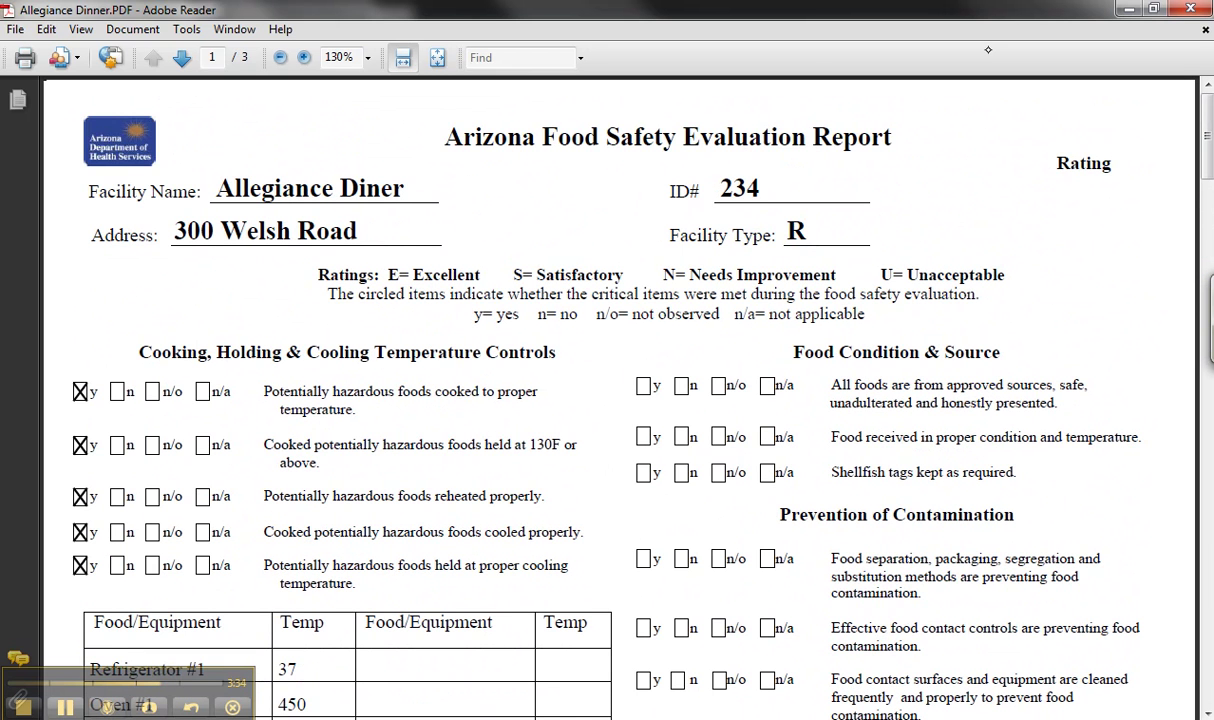